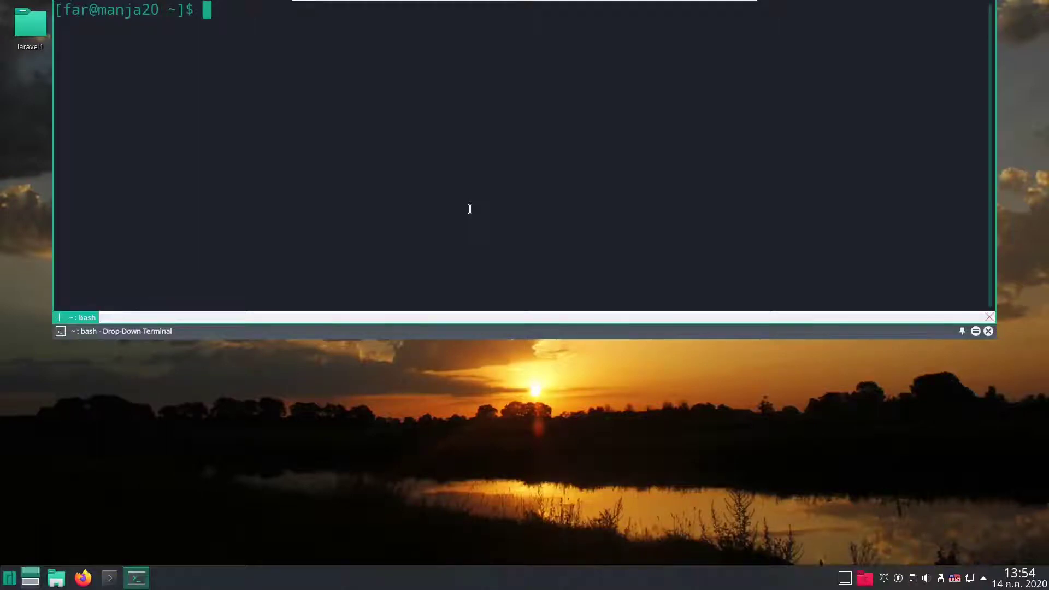
text(node)
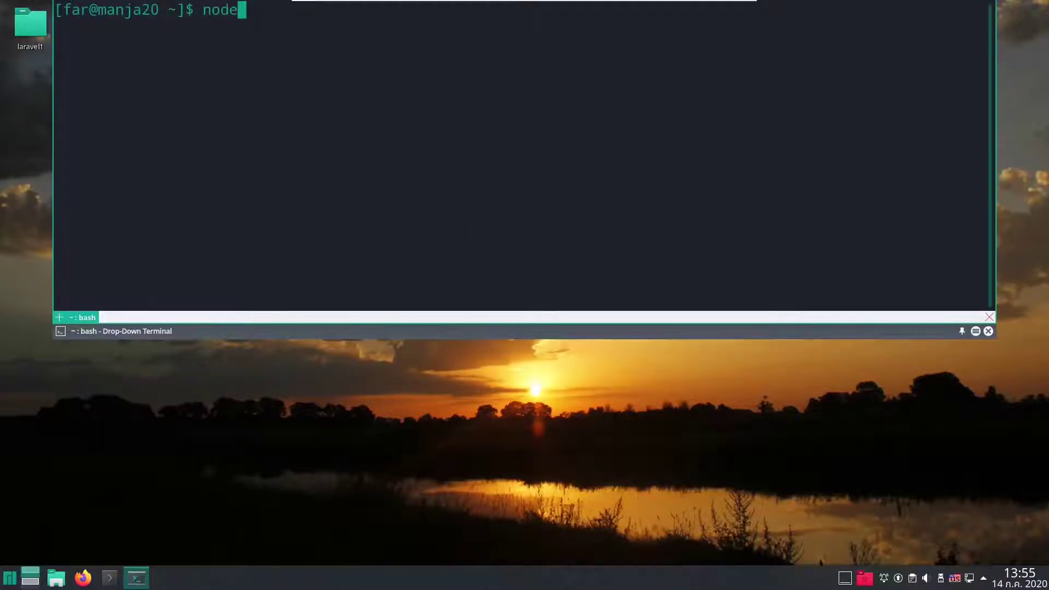
- Run node at the bash prompt and get 'command not found'
key(Return)
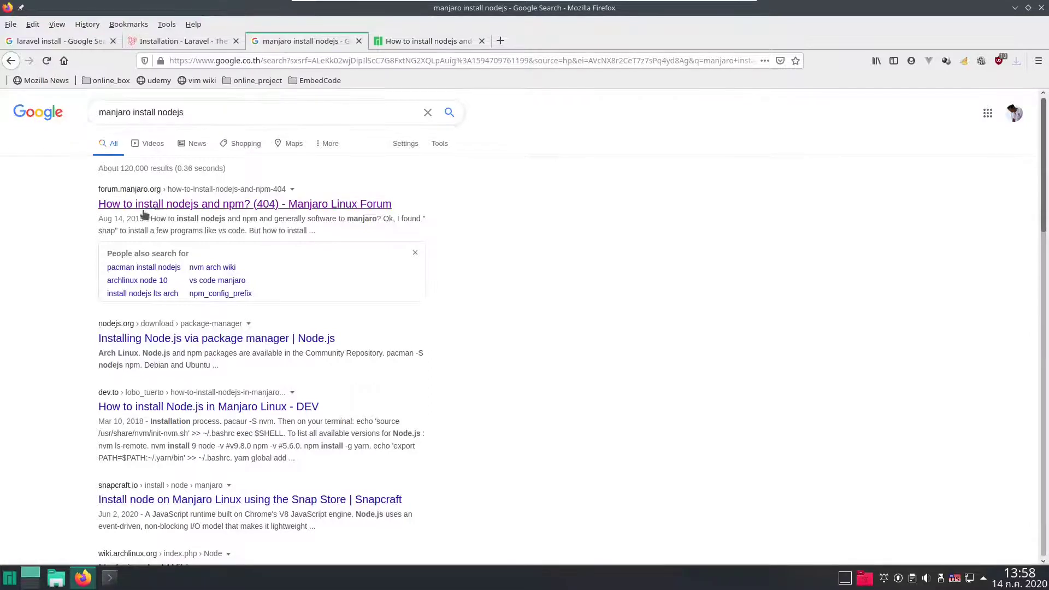
- Select the 'sudo pacman -Syu nodejs npm' command in the Manjaro forum thread
click(402, 41)
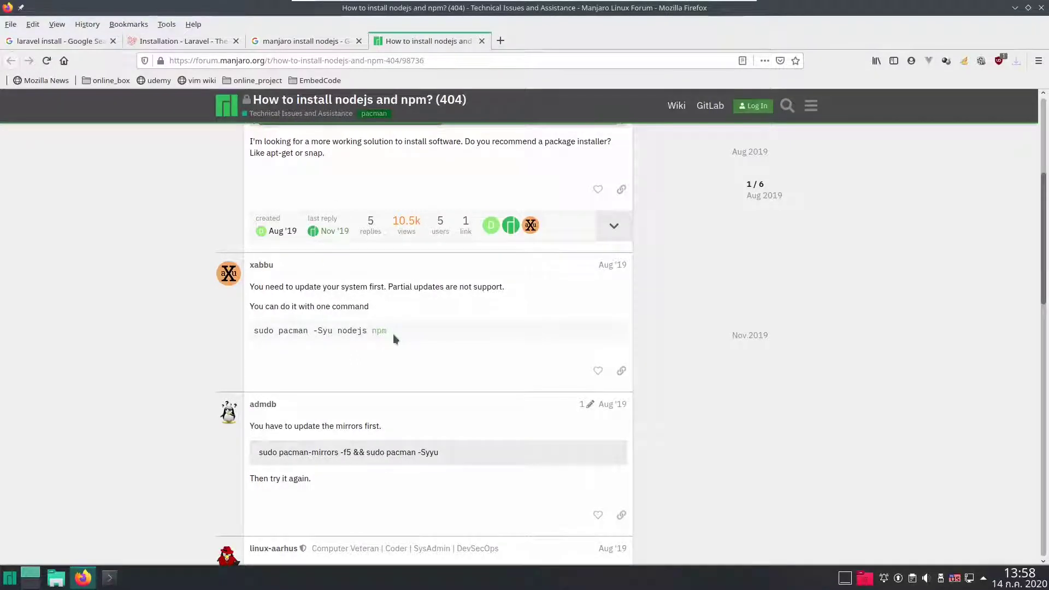
drag(393, 334, 263, 339)
key(ctrl+c)
- Run 'sudo pacman -Syu nodejs npm' in a new terminal, authenticate, and confirm the install with y
key(ctrl+alt+t)
key(ctrl+shift+v)
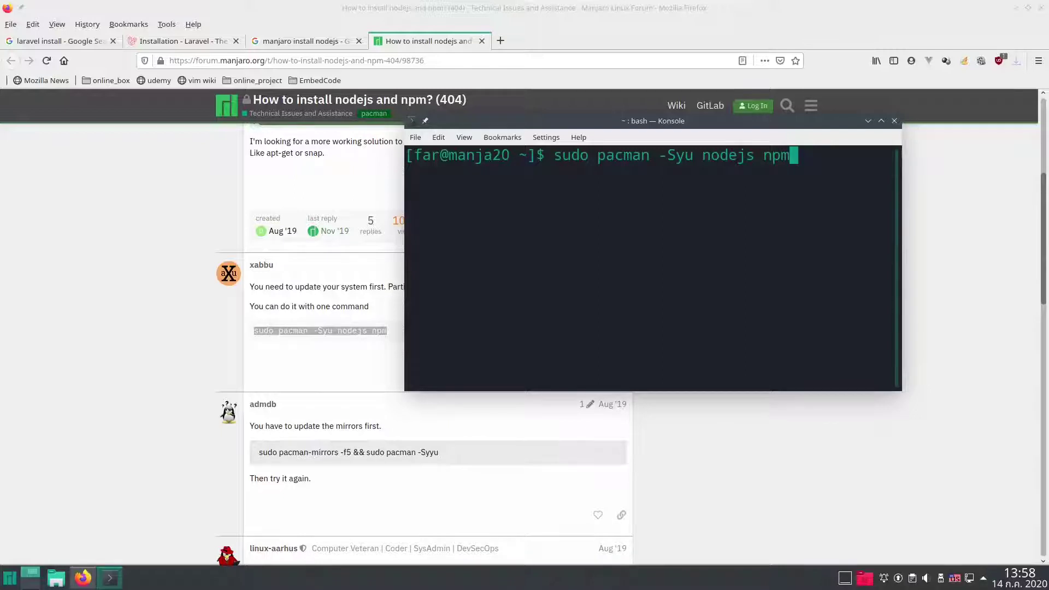
key(Return)
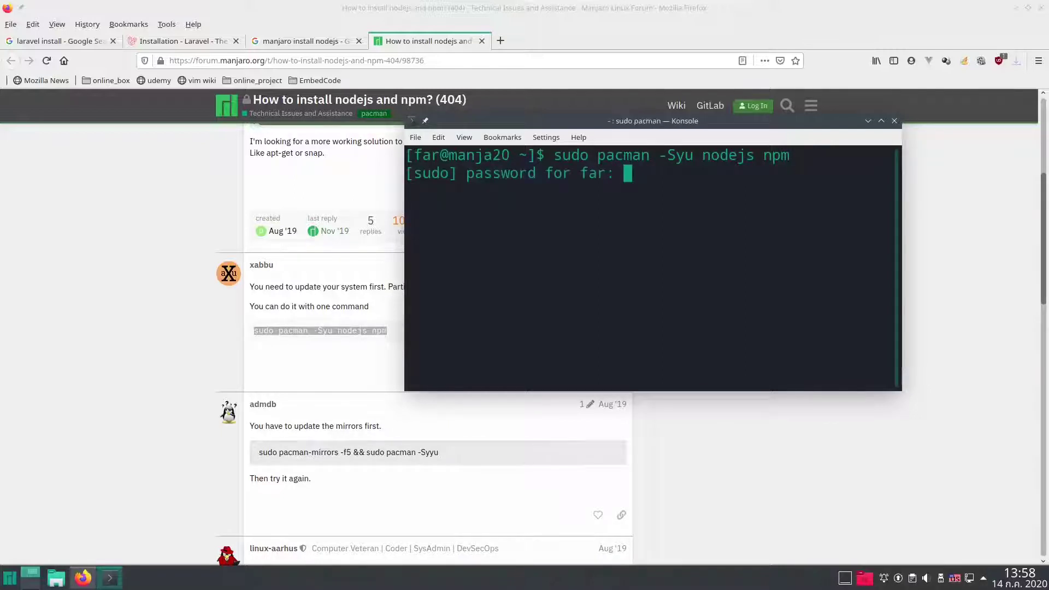
key(Return)
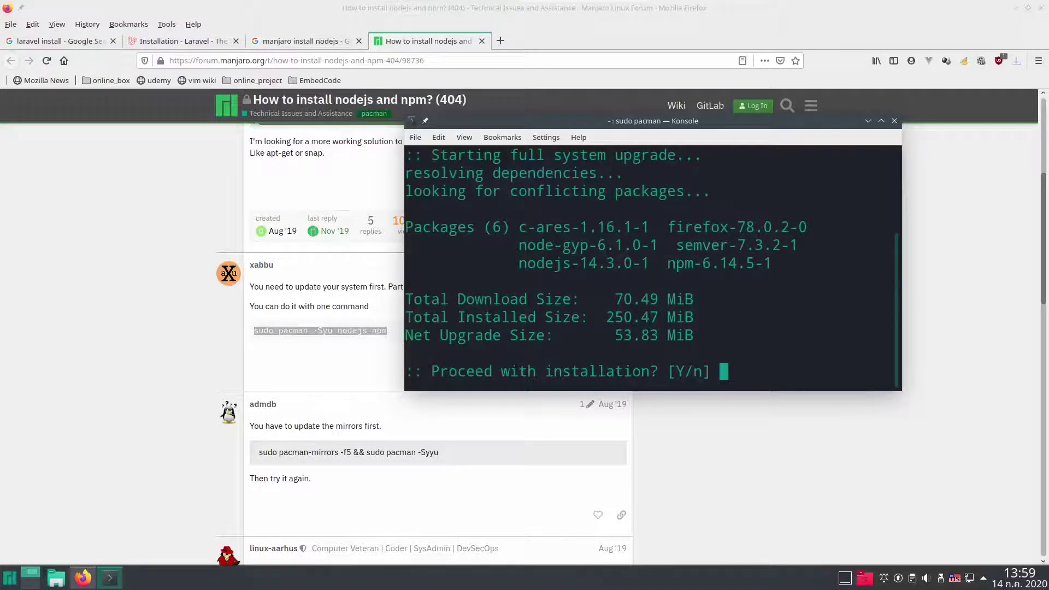
text(y)
key(Return)
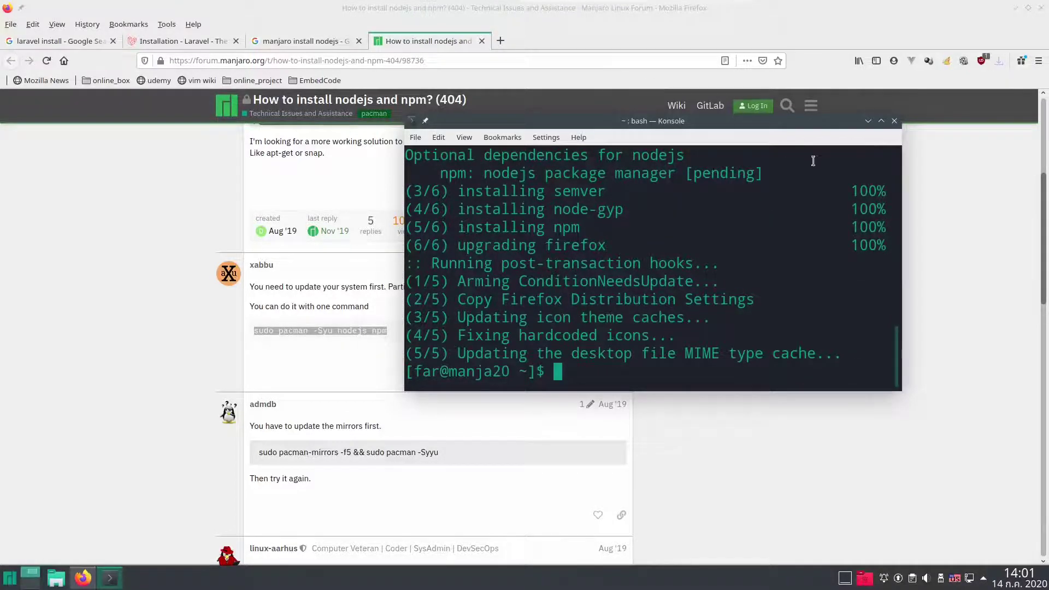
- Maximize and clear the terminal, then run node -v reporting v14.3.0
click(883, 122)
key(ctrl+l)
text(n)
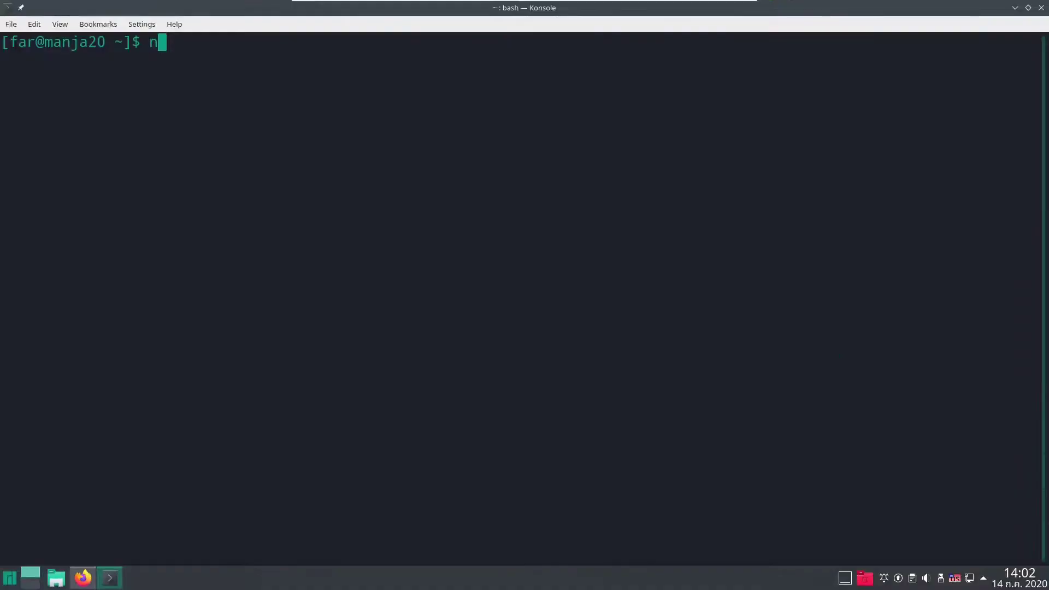
text(ode)
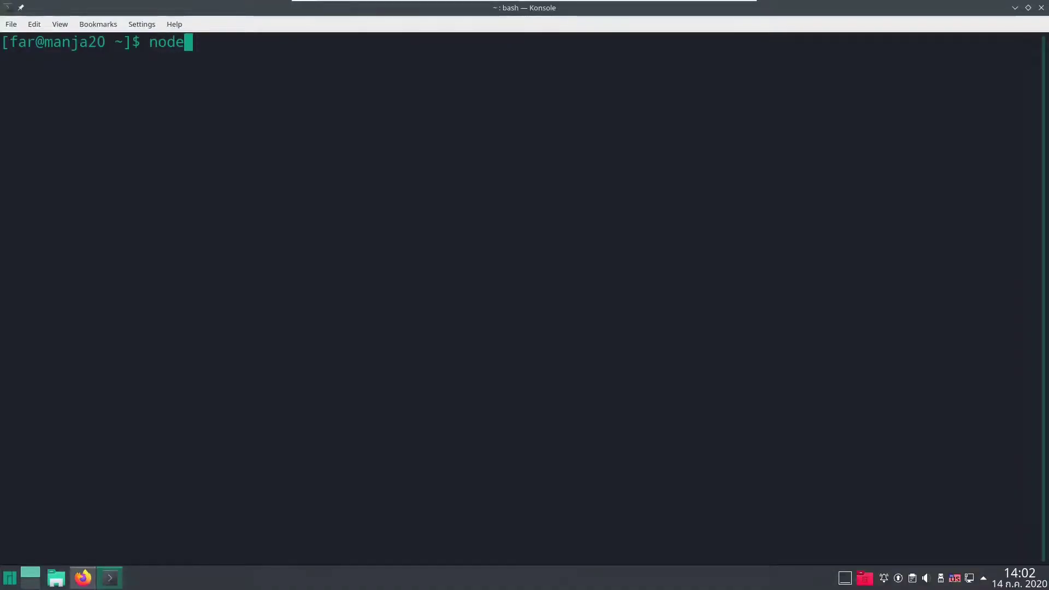
text( -)
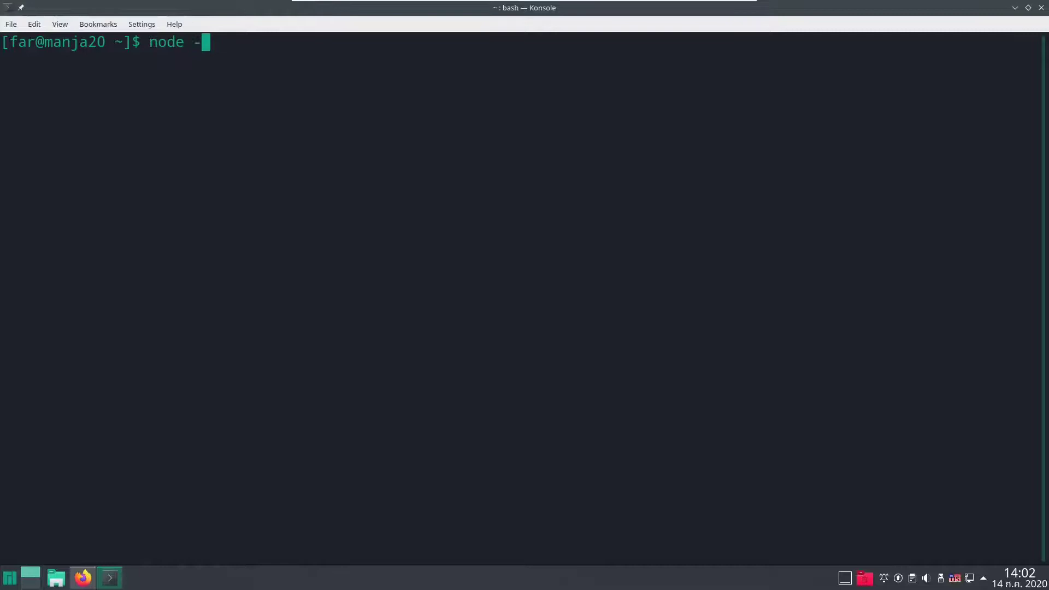
text(v)
key(Return)
drag(73, 59, 11, 60)
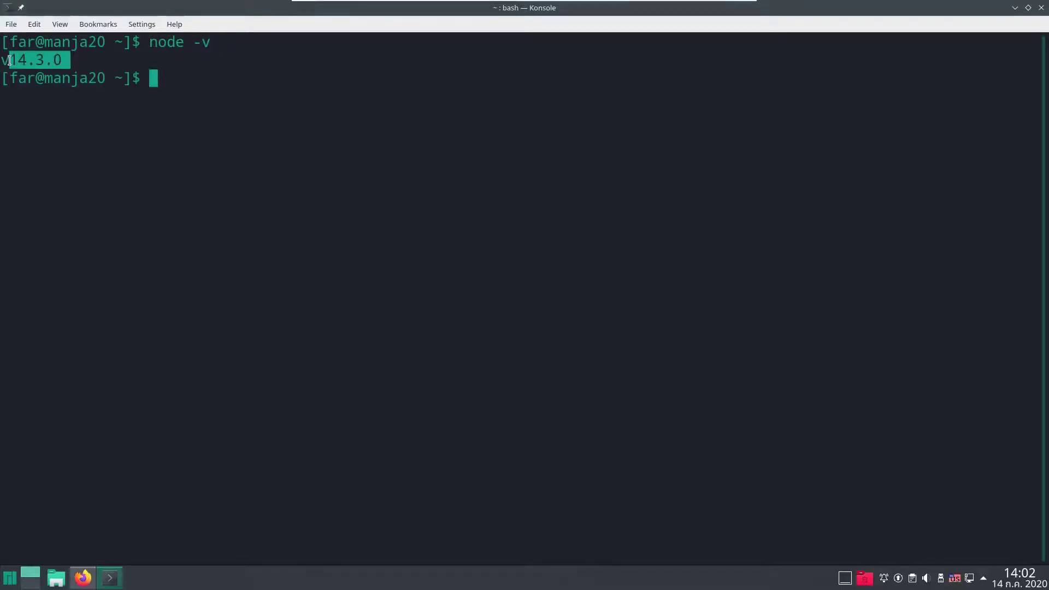
- Run npm -v reporting 6.14.5
click(179, 83)
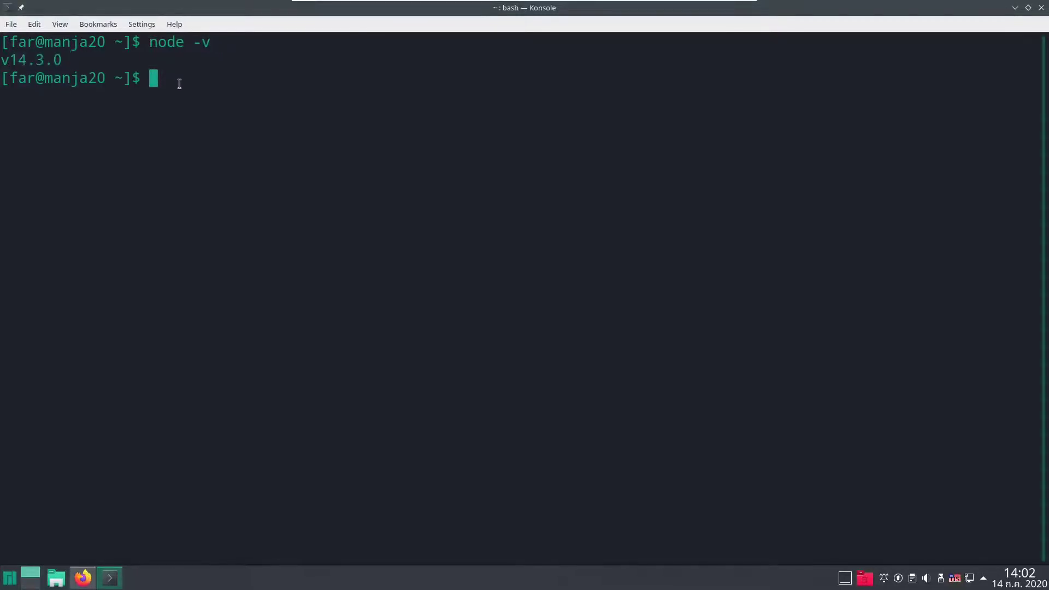
text(npm )
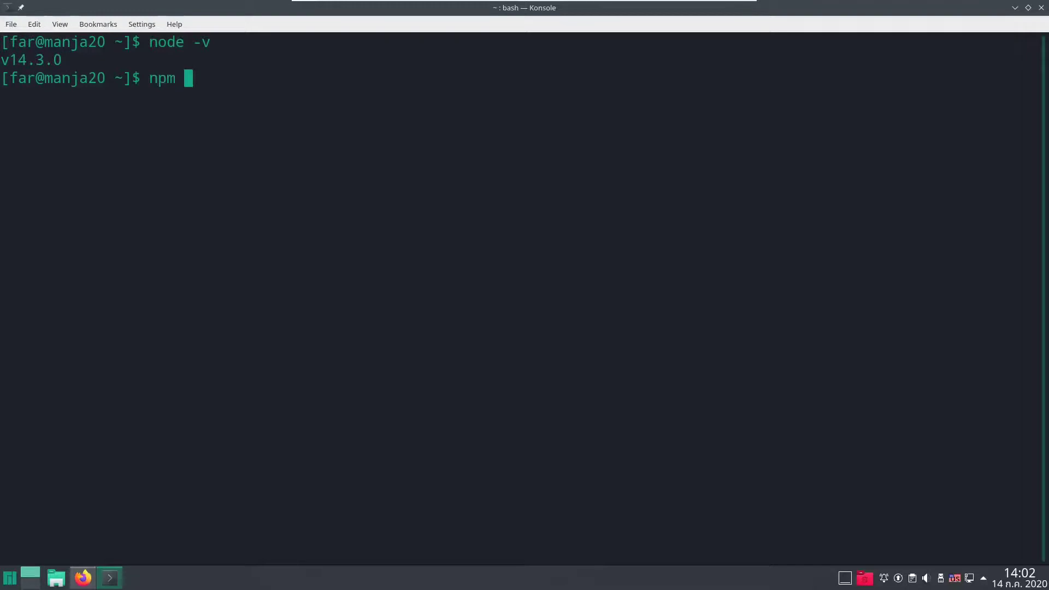
text(-v)
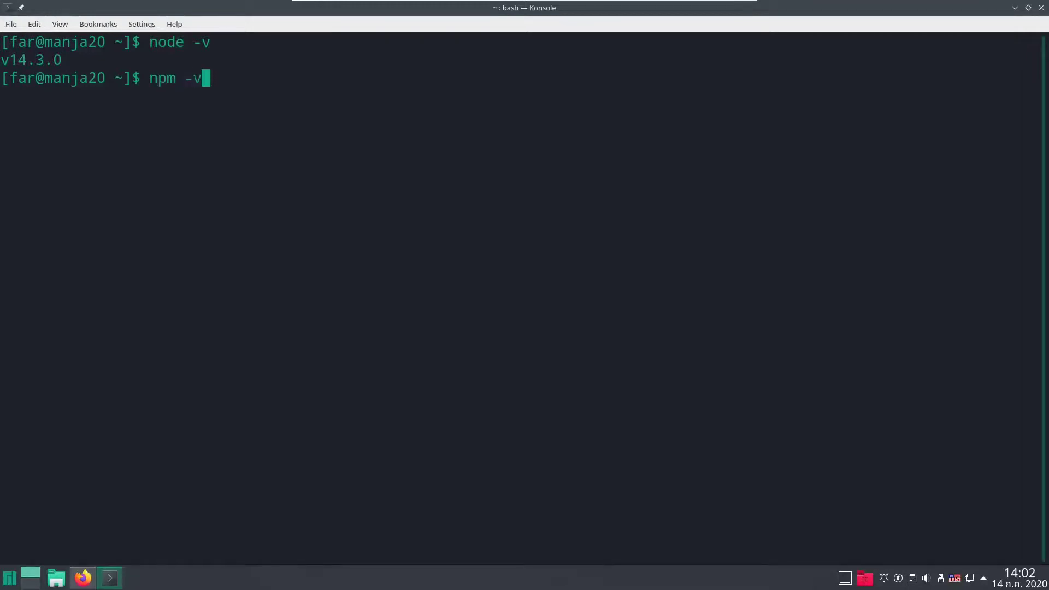
key(Return)
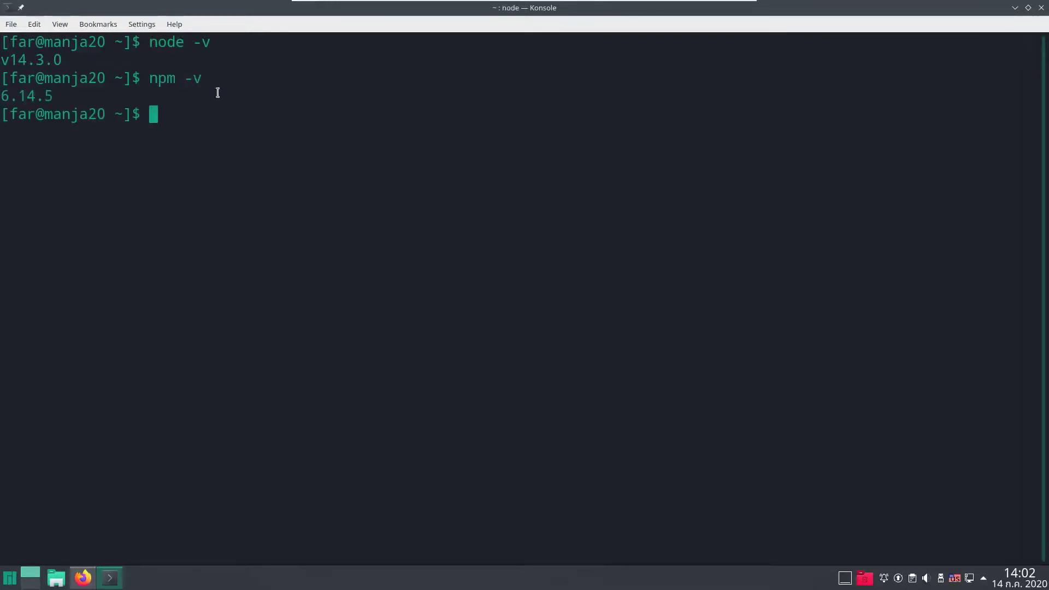